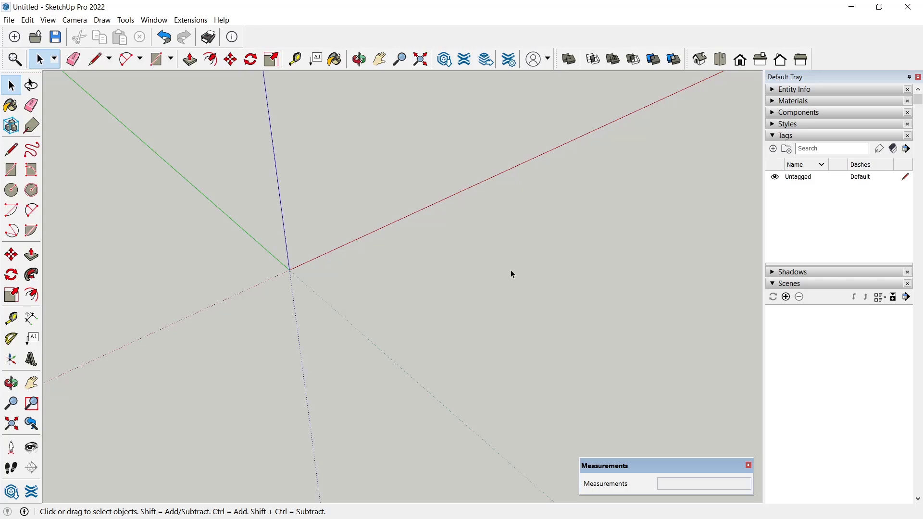
Step: Show the Components browser and start opening a local collection, then cancel the folder dialog
click(777, 113)
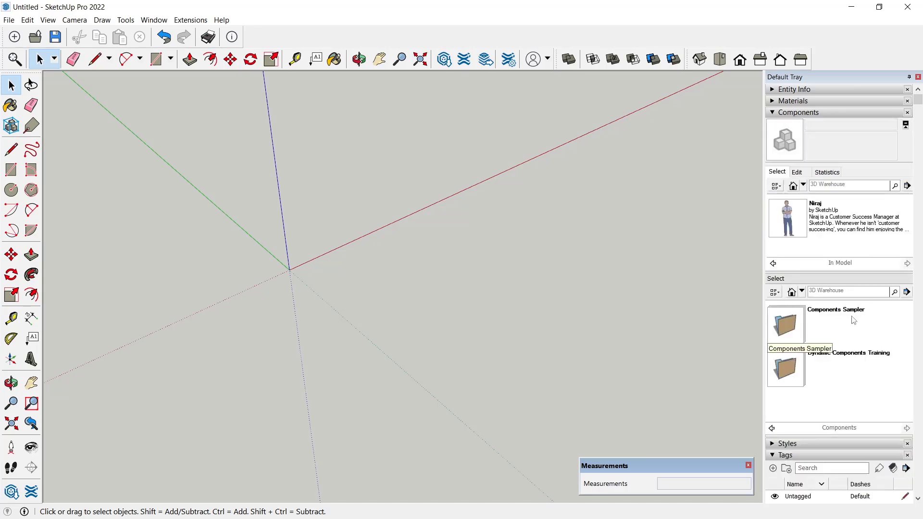
click(907, 293)
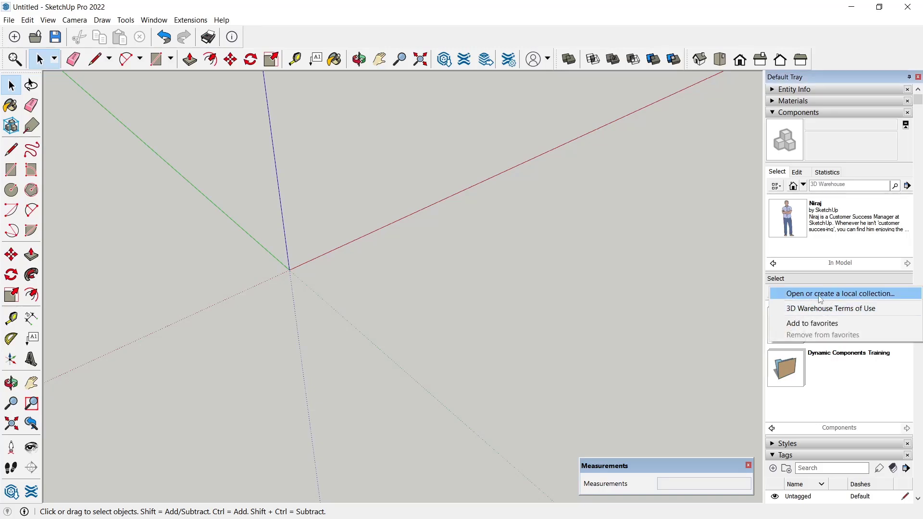
click(860, 295)
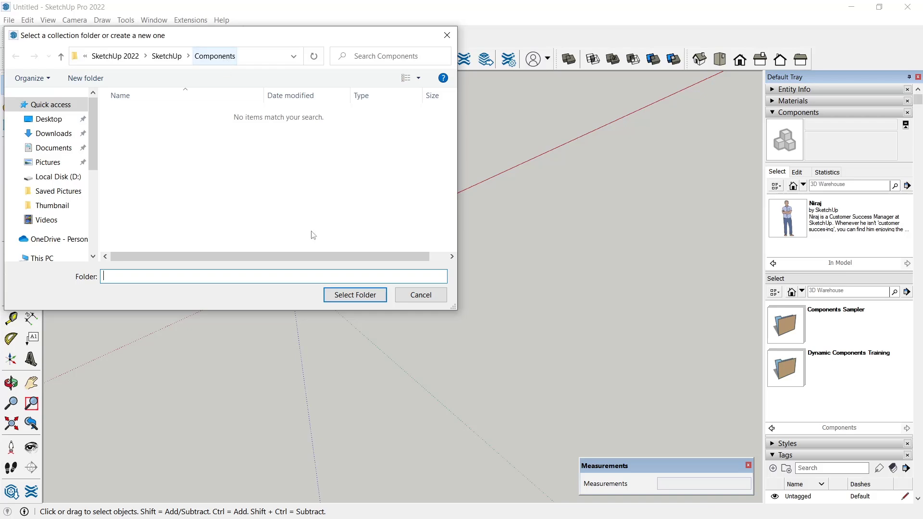
click(431, 294)
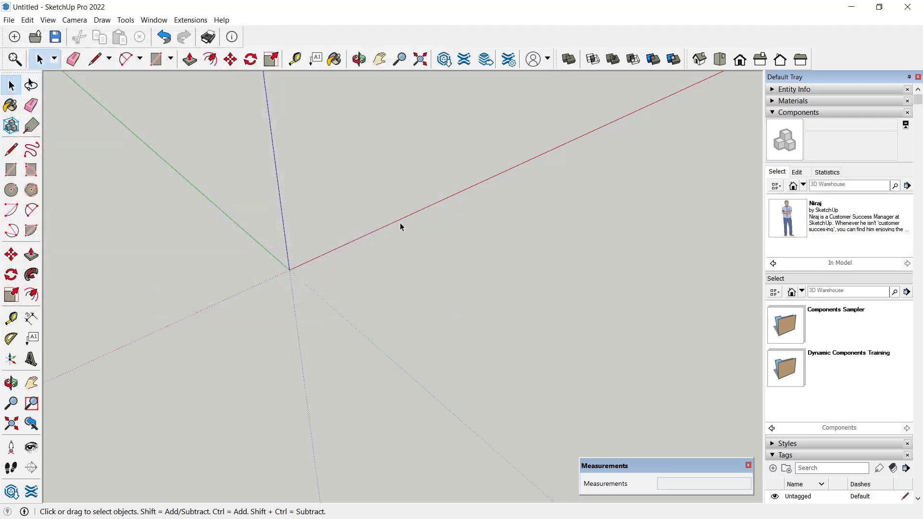
Step: Draw a base rectangle near the origin, divided by a narrow strip along its back edge
click(11, 170)
click(355, 281)
click(544, 257)
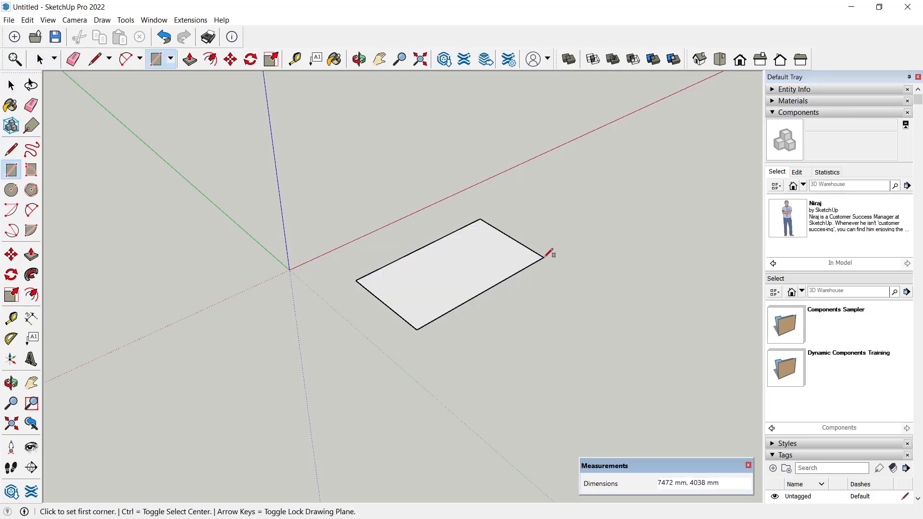
click(355, 280)
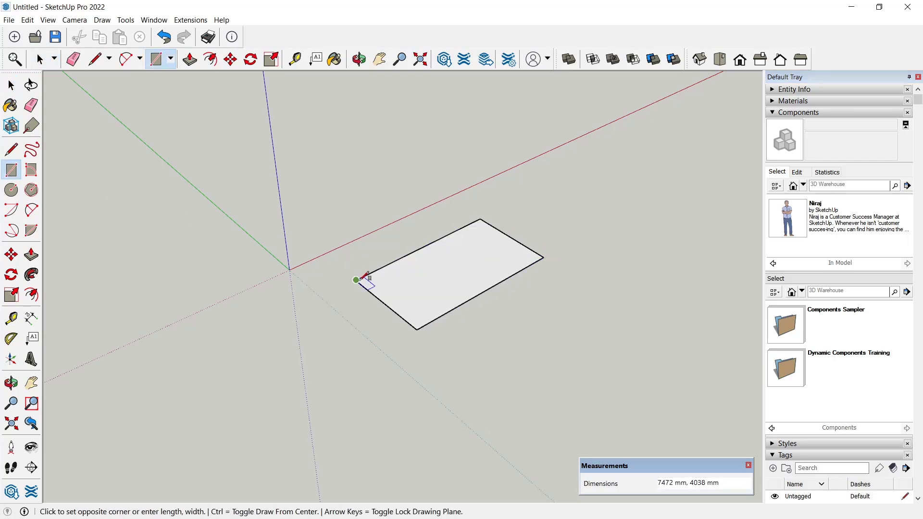
click(499, 230)
Step: Push/Pull the front face into a low seat and the back strip into a tall backrest
click(32, 255)
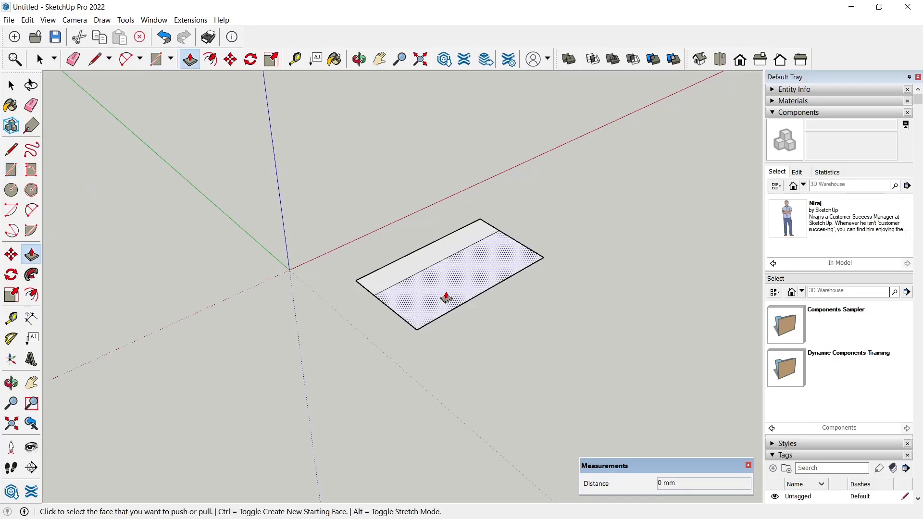
click(449, 312)
click(448, 274)
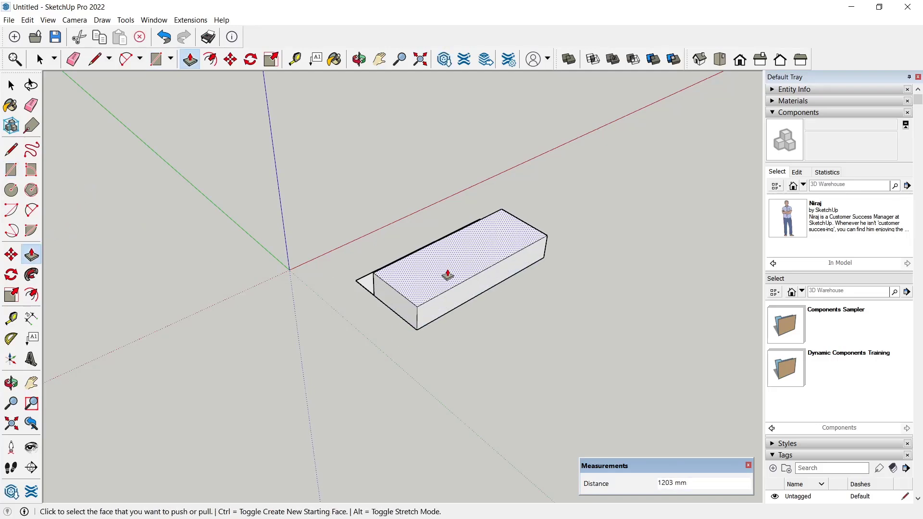
click(368, 292)
click(389, 252)
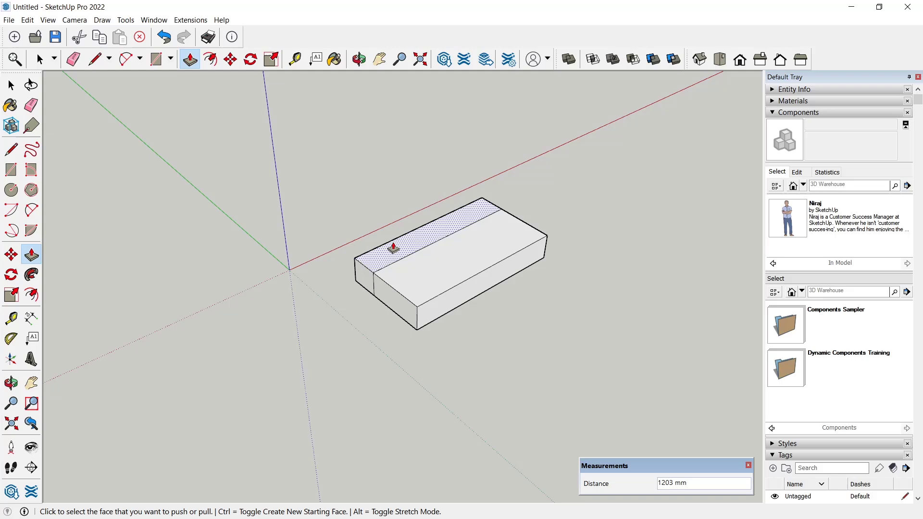
click(400, 248)
click(418, 195)
key(space)
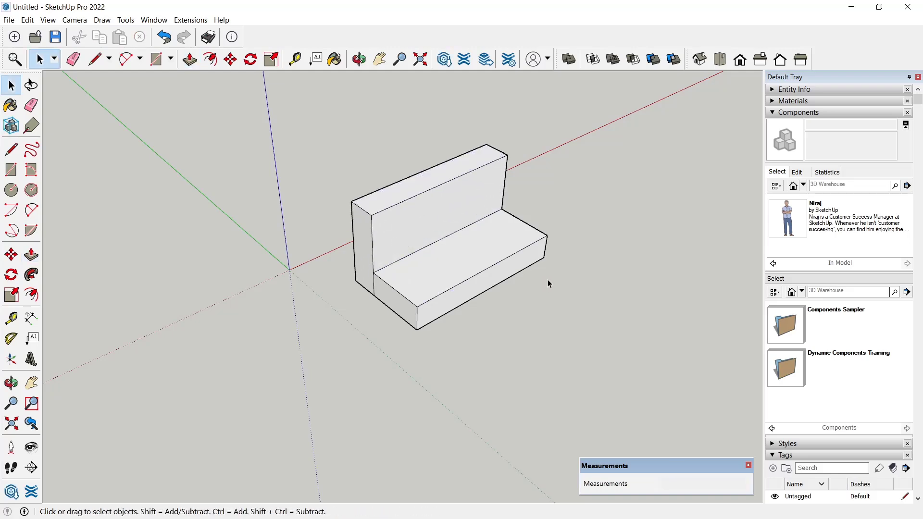
Step: Make the whole L-shaped bench solid into the component Component#1
triple_click(454, 262)
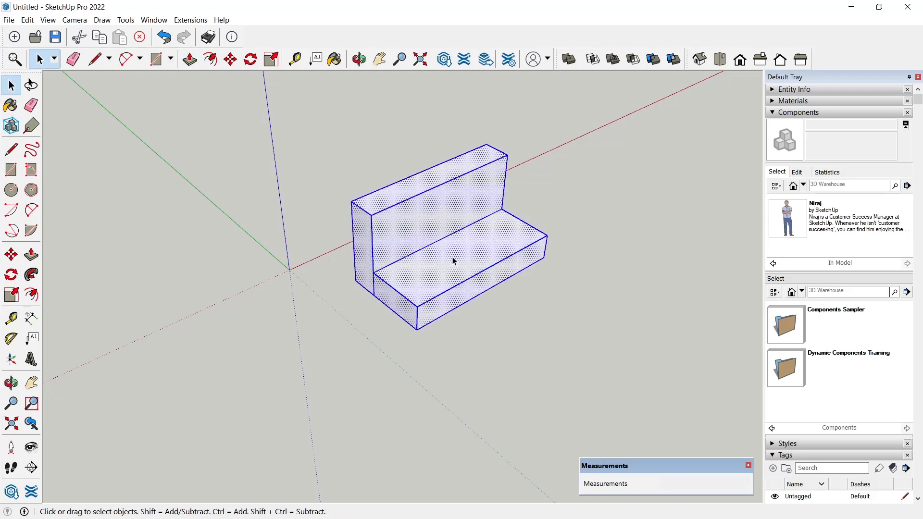
right_click(441, 232)
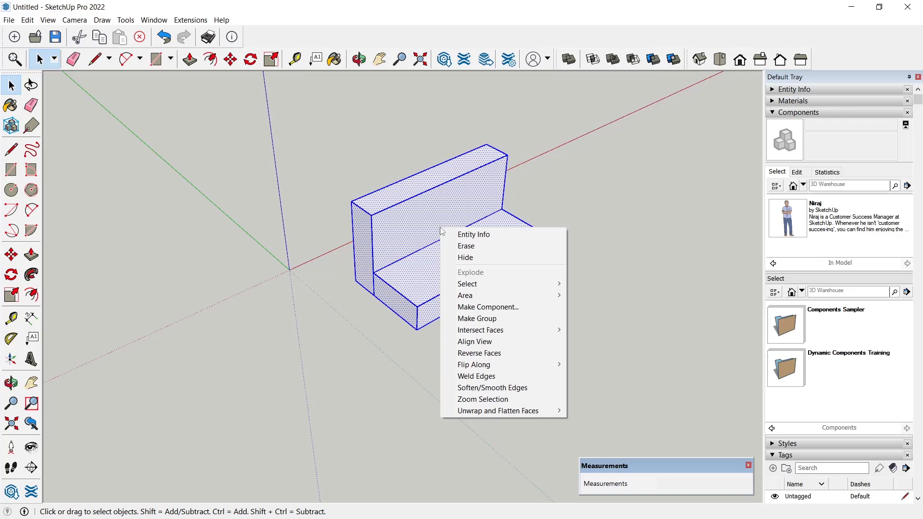
click(503, 307)
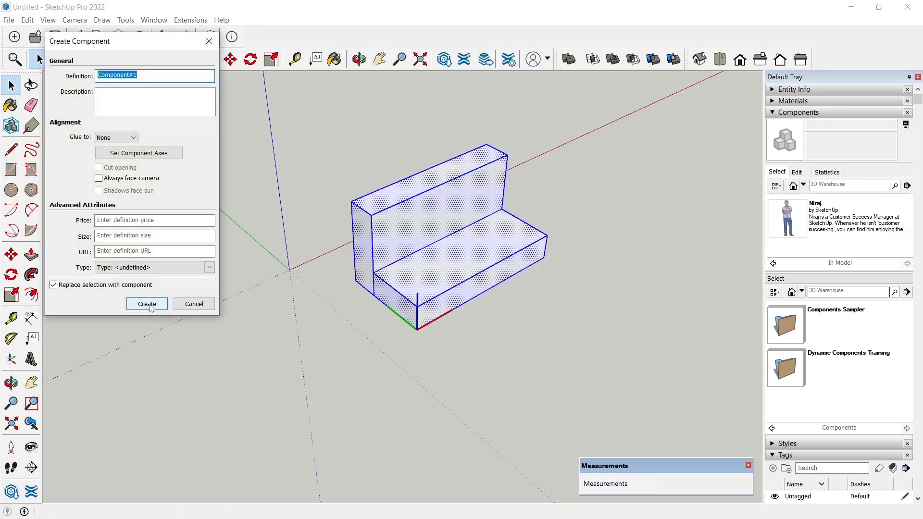
click(147, 304)
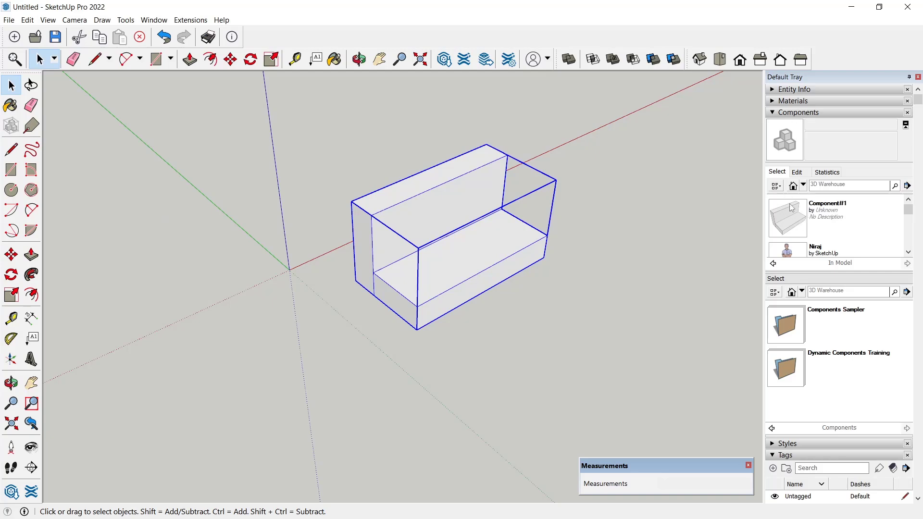
Step: Place a copy of Component#1 from the In Model list left of the original bench
middle_drag(655, 246, 609, 246)
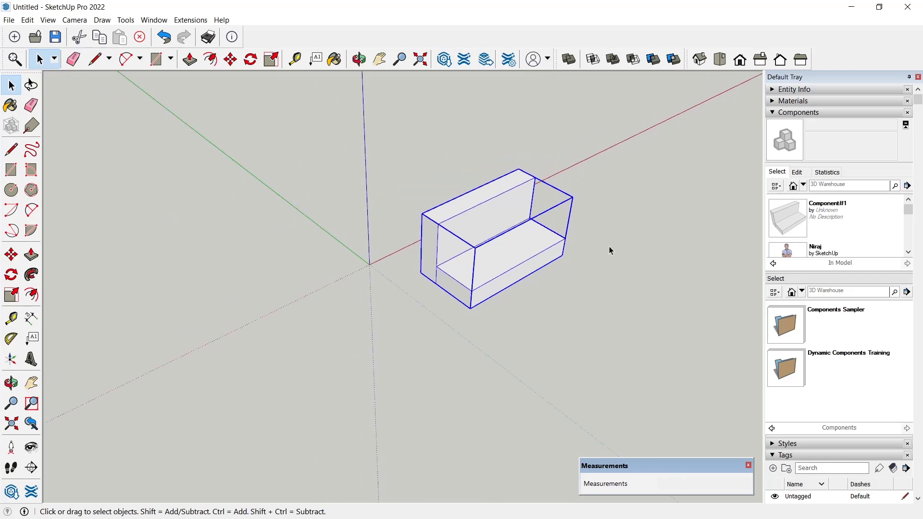
click(628, 267)
click(794, 217)
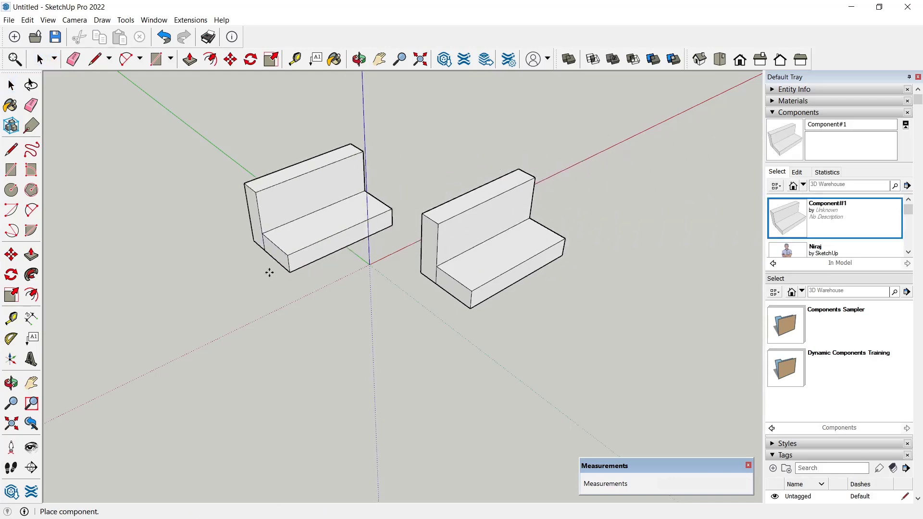
click(240, 283)
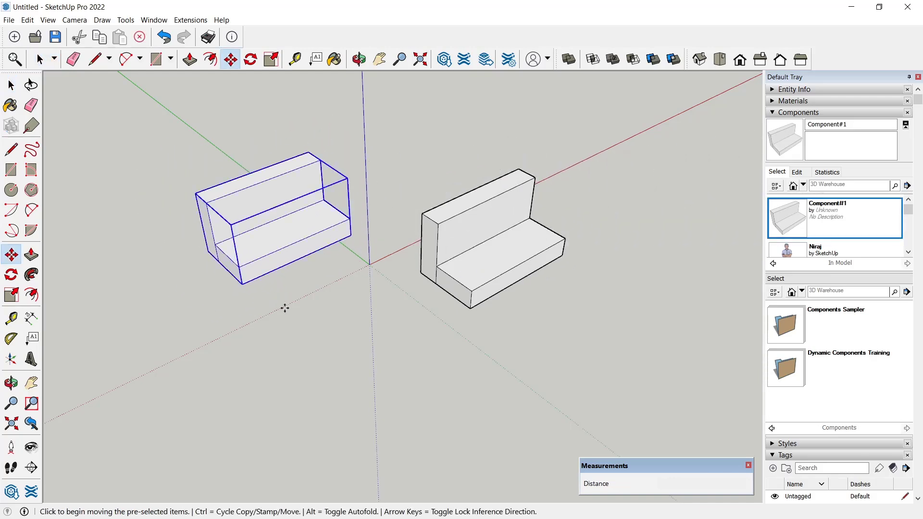
Step: Place the Components Sampler Bench to the right of the two L-shaped benches
click(780, 334)
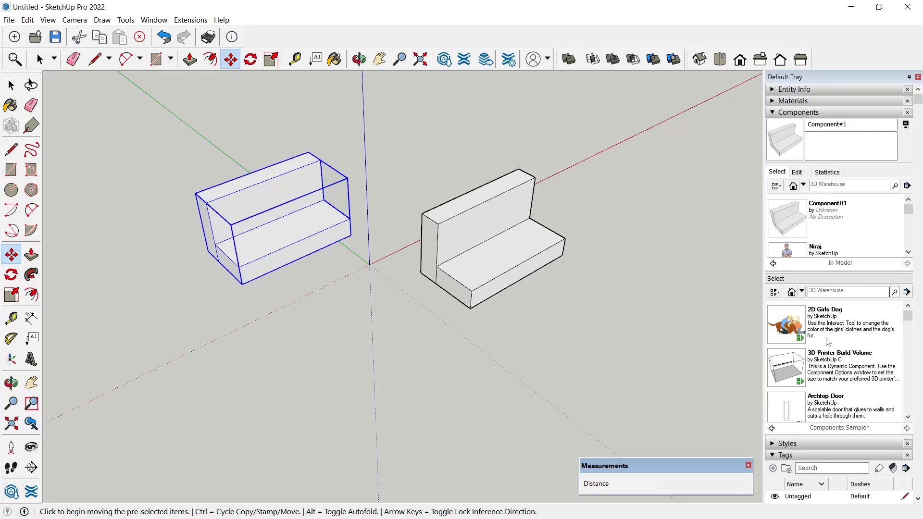
scroll(872, 357, down, 2)
scroll(874, 354, down, 1)
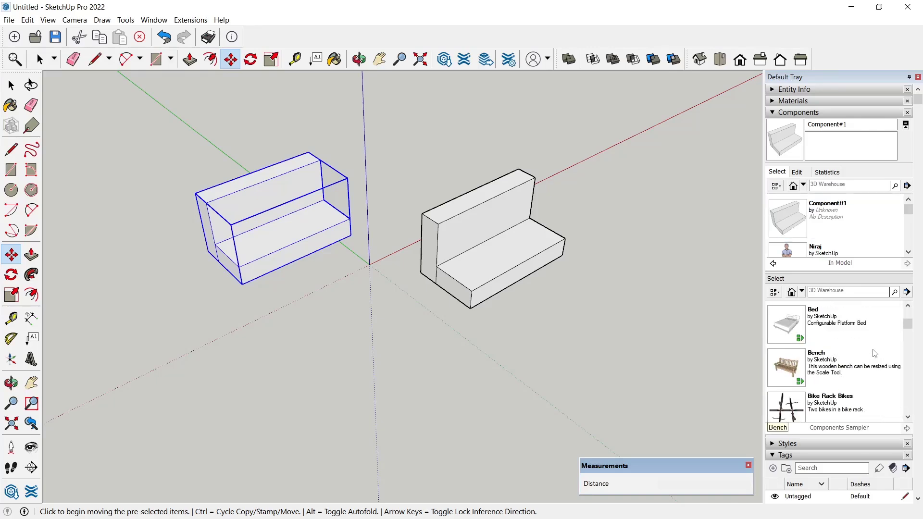
click(788, 372)
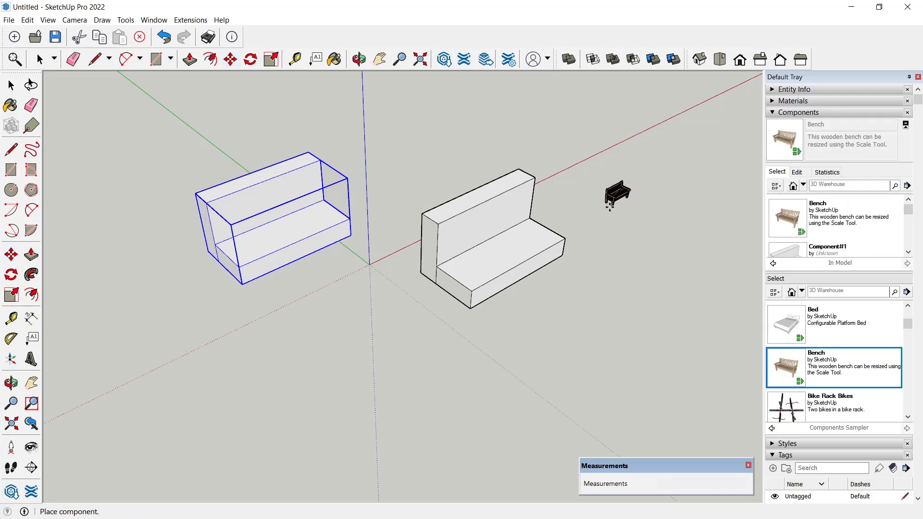
click(608, 204)
scroll(862, 375, down, 3)
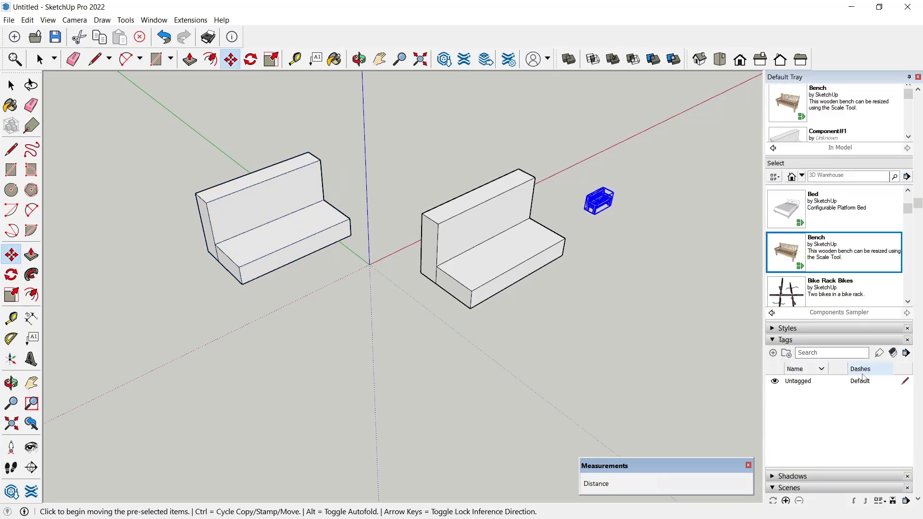
scroll(863, 376, down, 3)
scroll(876, 169, up, 2)
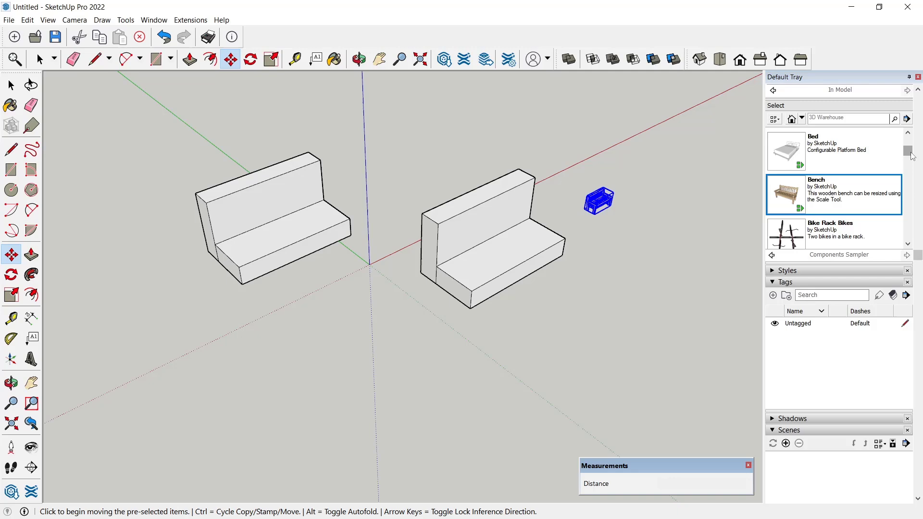
drag(911, 156, 910, 178)
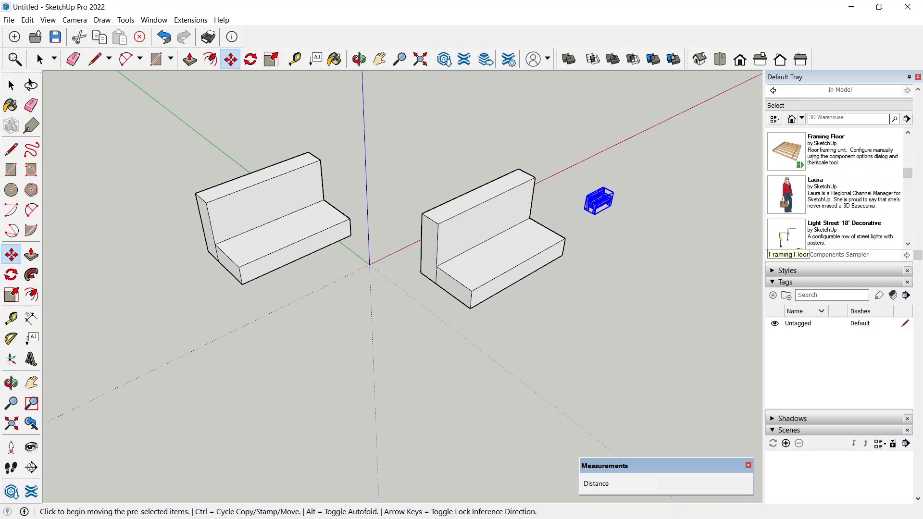
Step: Place the sampler Framing Floor just below the origin
click(811, 157)
click(345, 337)
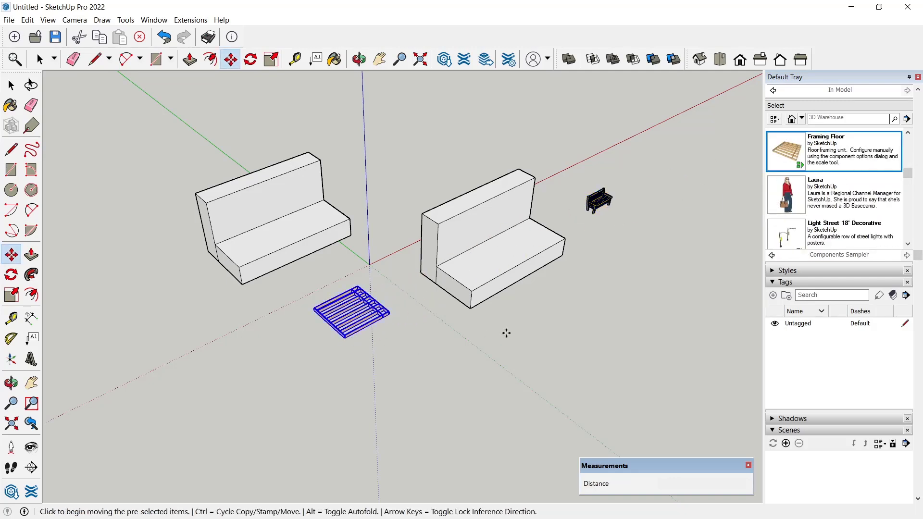
key(space)
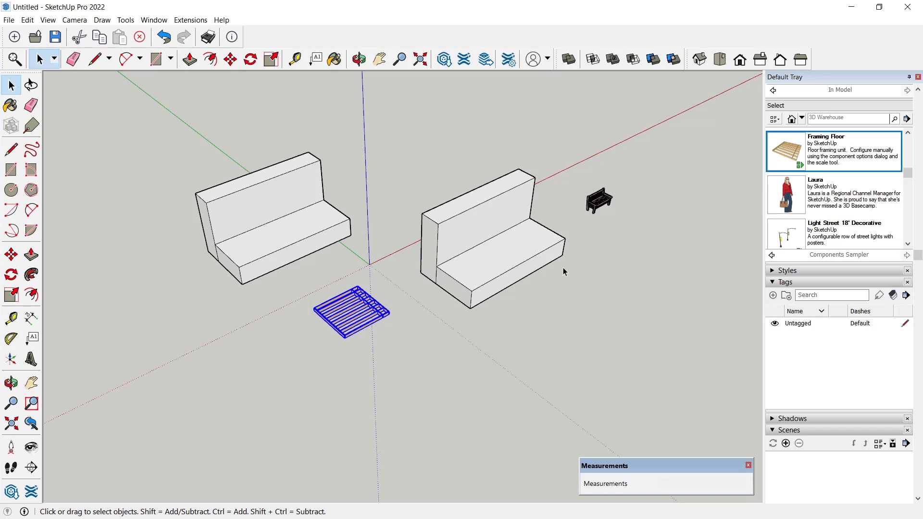